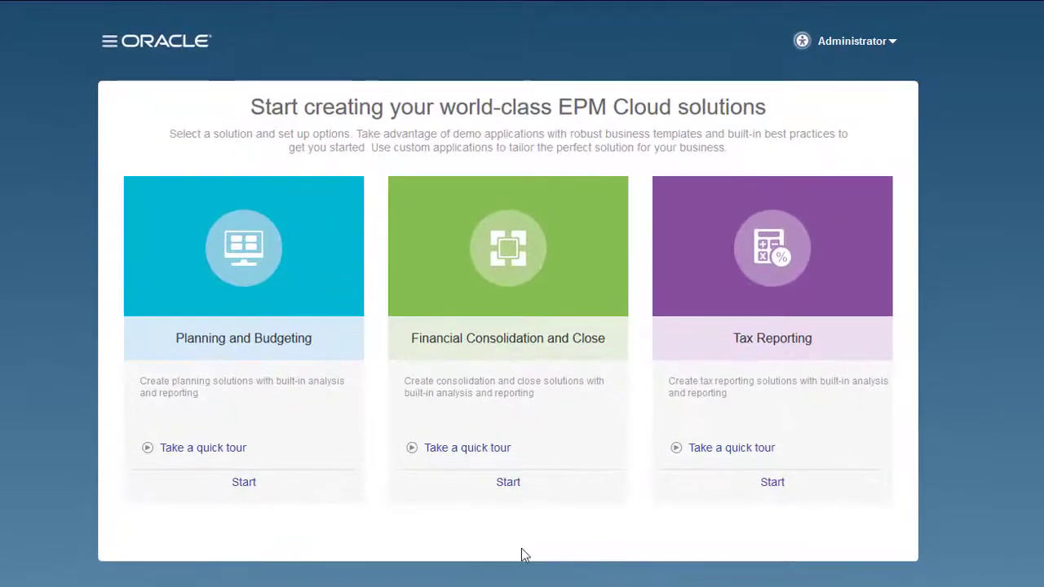
# - Start a new Financial Consolidation and Close application named FCCS, described 'FCCS Application'
pyautogui.click(507, 482)
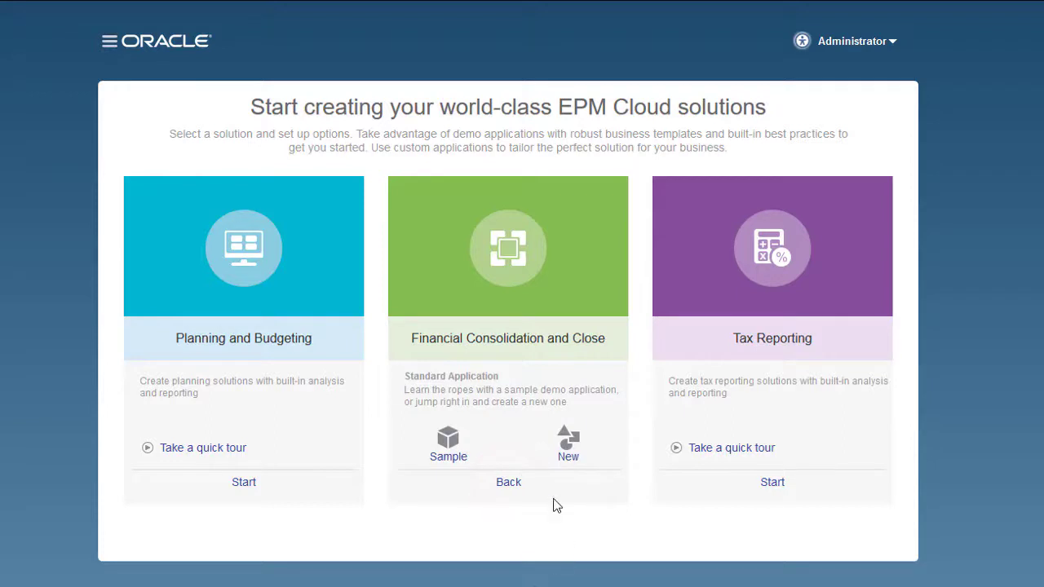
pyautogui.click(570, 440)
pyautogui.write('FCCS')
pyautogui.press('Tab')
pyautogui.write('FCCS Application')
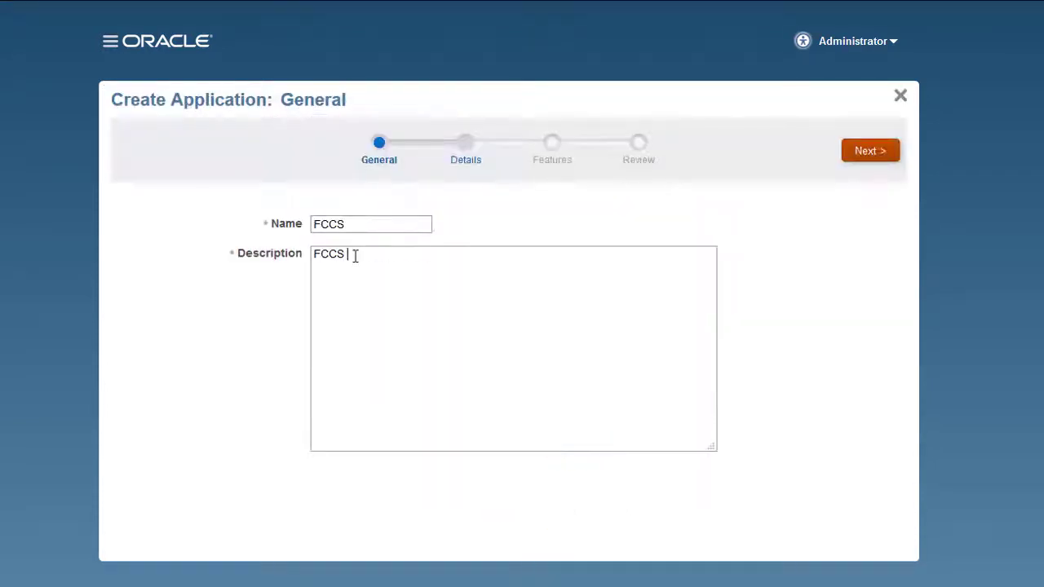
# - Enable multicurrency for the FCCS application and advance to the Features step
pyautogui.click(875, 150)
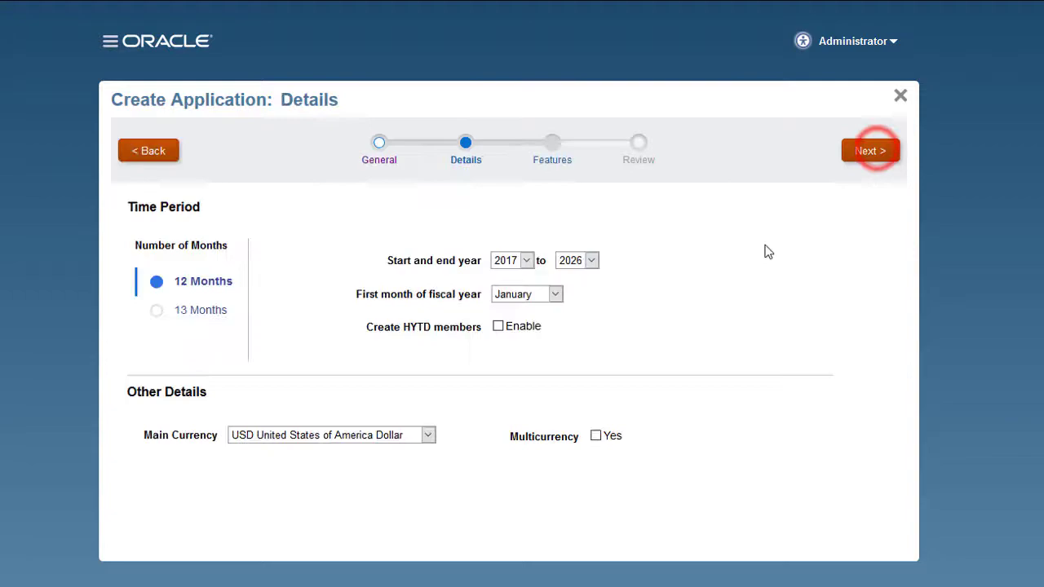
pyautogui.click(597, 436)
pyautogui.click(865, 148)
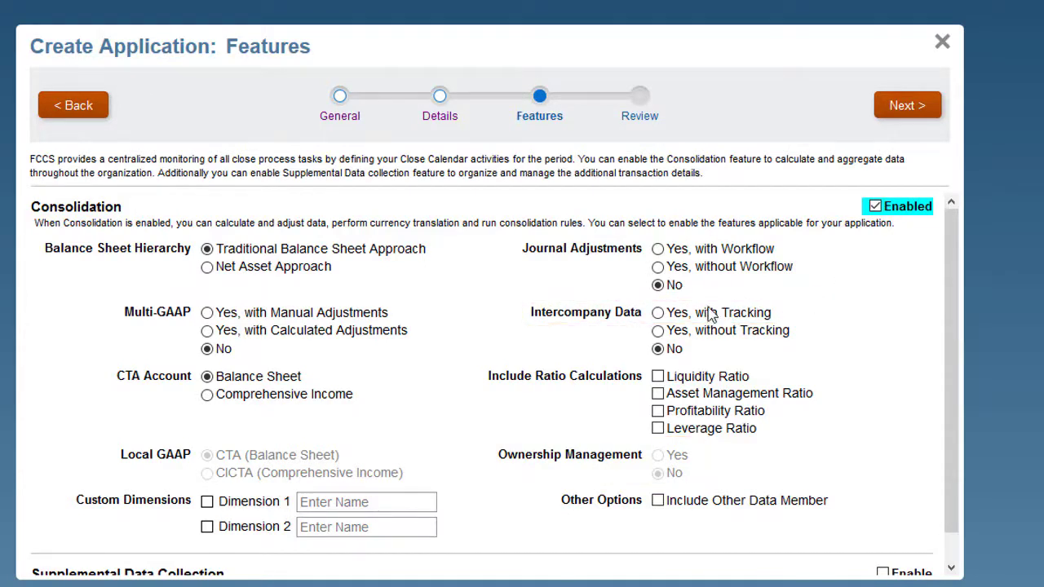
# - Set Intercompany Data to 'Yes, with Tracking' and Ownership Management to 'Yes', then create the application
pyautogui.click(658, 313)
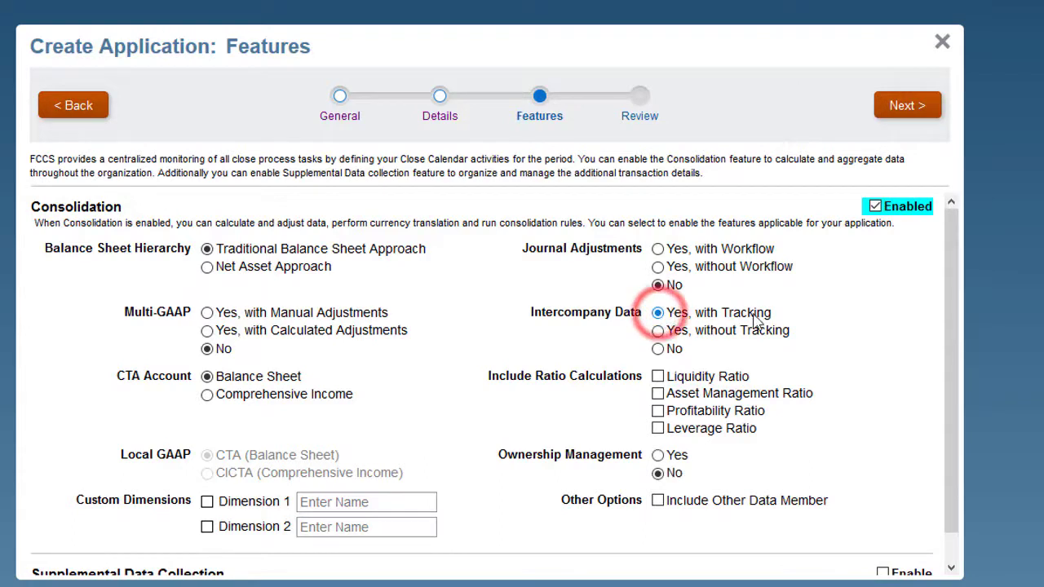
pyautogui.click(657, 455)
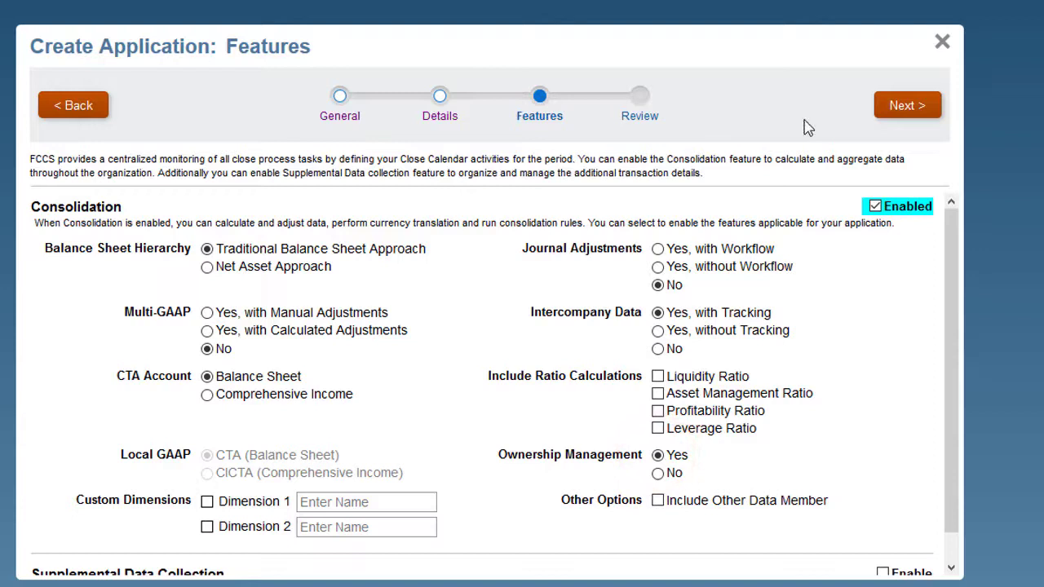
pyautogui.click(906, 104)
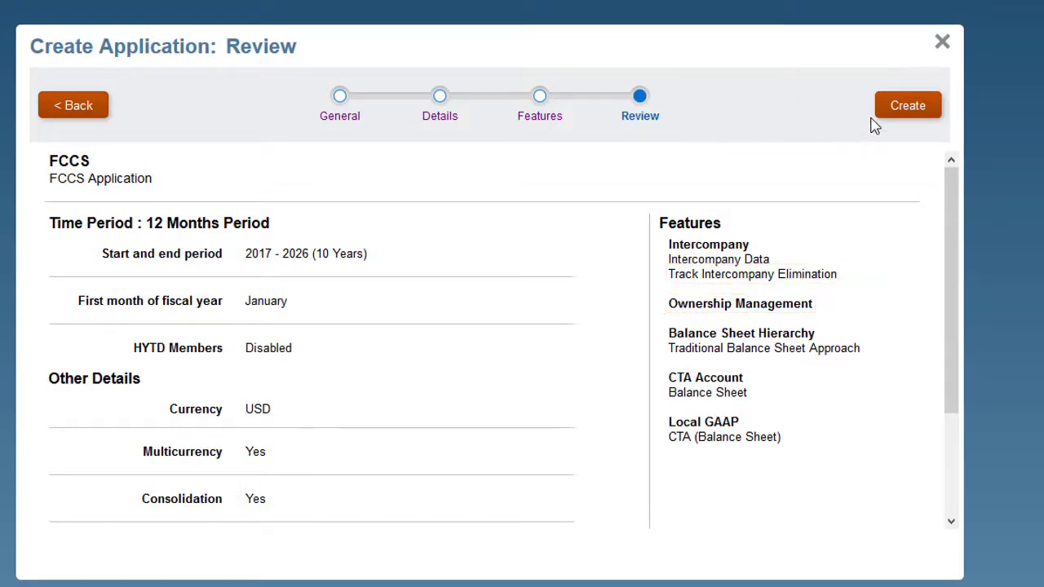
pyautogui.click(902, 109)
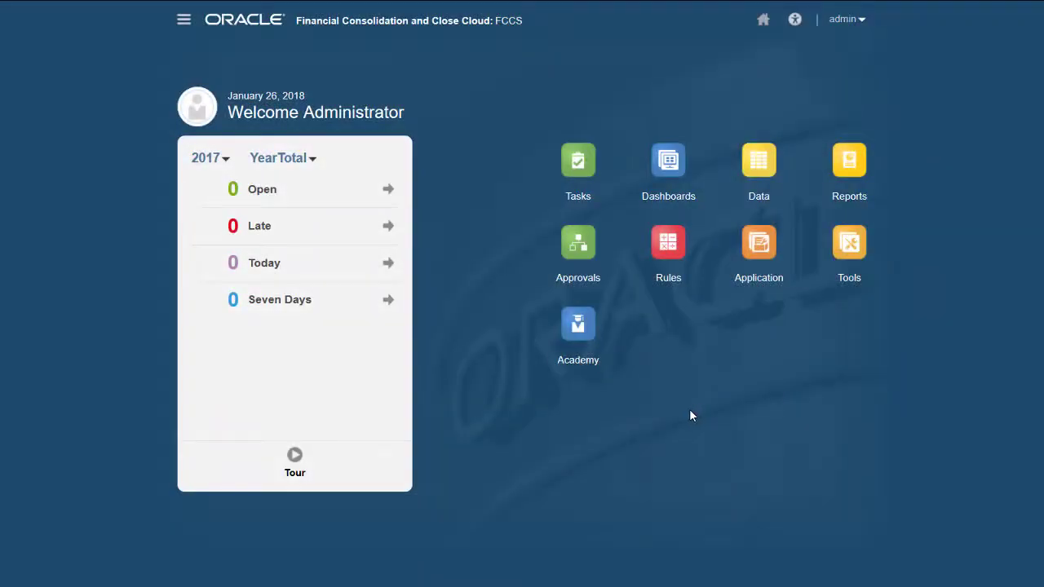
# - In Enable Features, check Track Intercompany Elimination and Ownership Management, then enable them
pyautogui.click(758, 242)
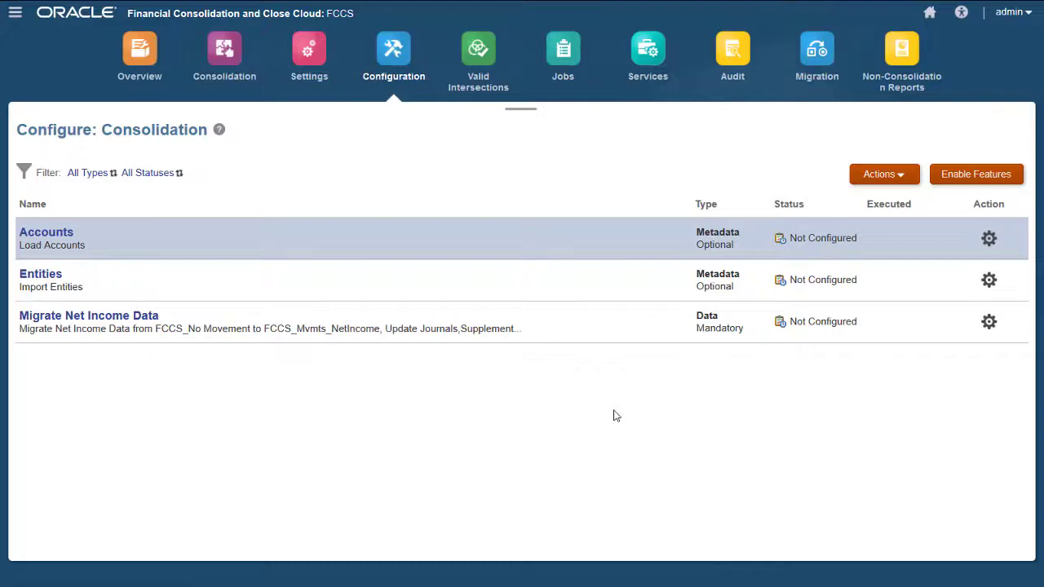
pyautogui.click(956, 174)
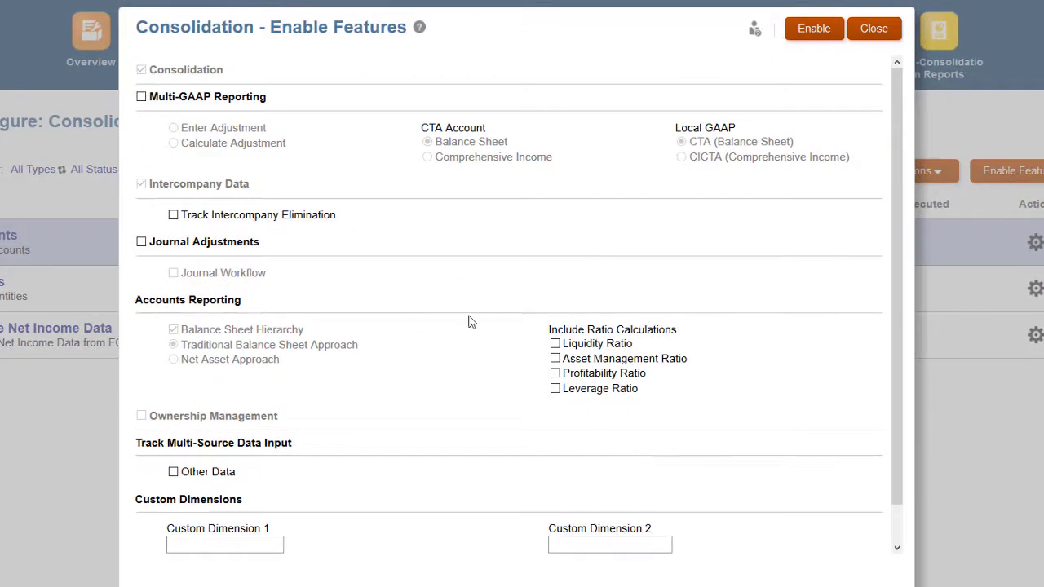
pyautogui.click(173, 214)
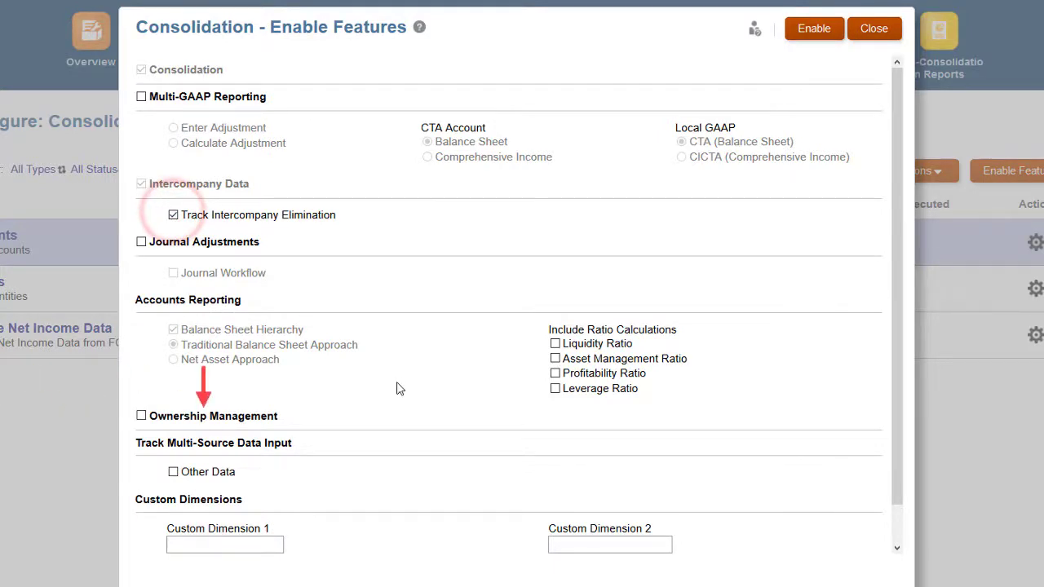
pyautogui.click(141, 416)
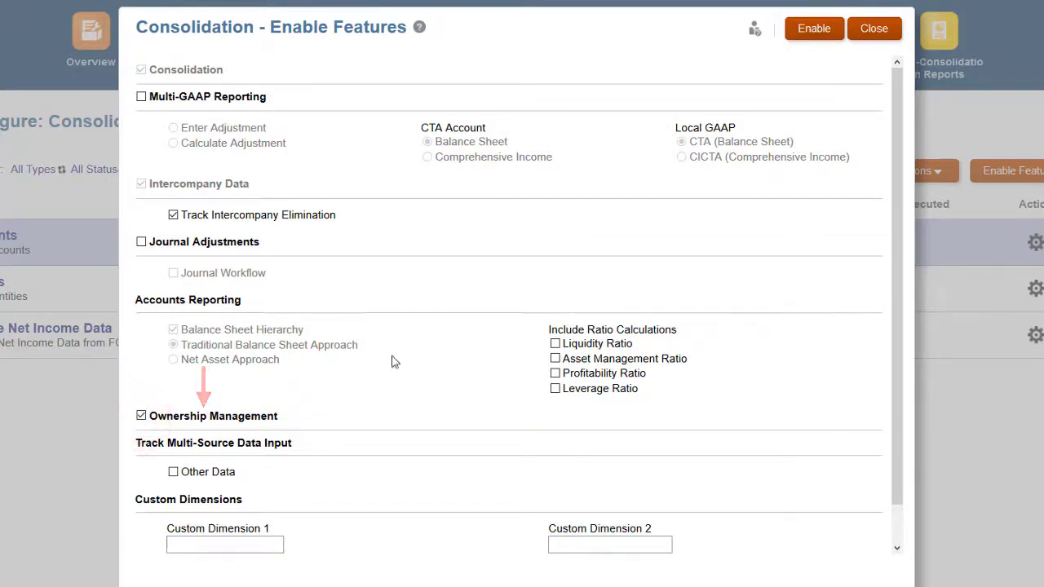
pyautogui.click(812, 33)
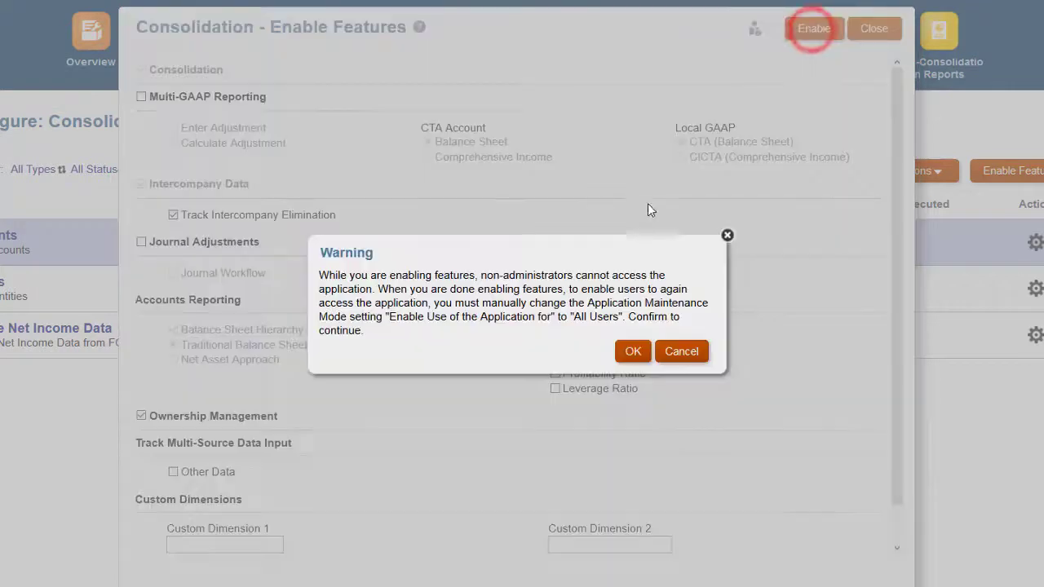
# - Accept the warning and acknowledge that the consolidation features were enabled
pyautogui.click(630, 356)
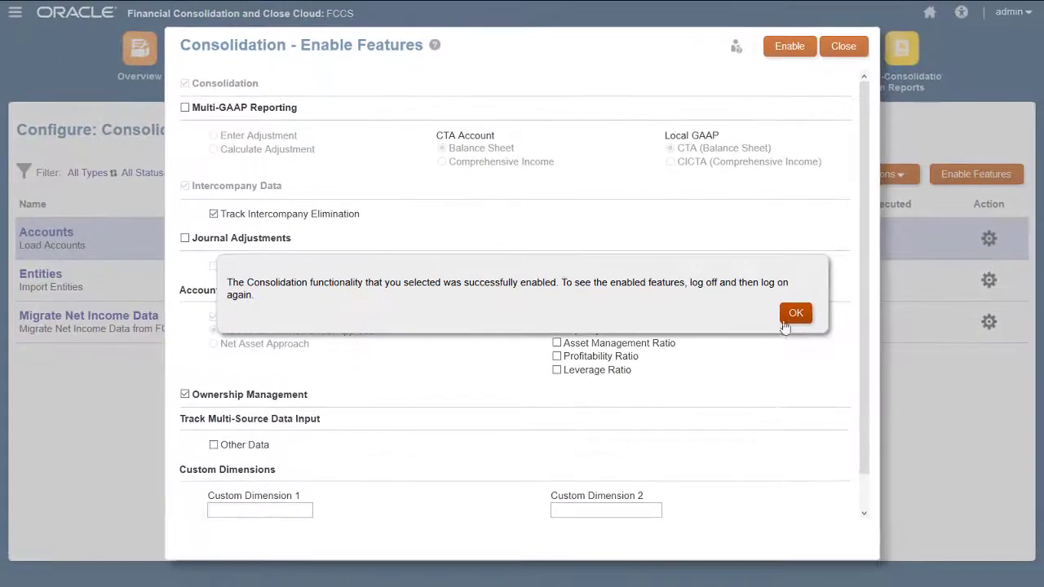
pyautogui.click(793, 313)
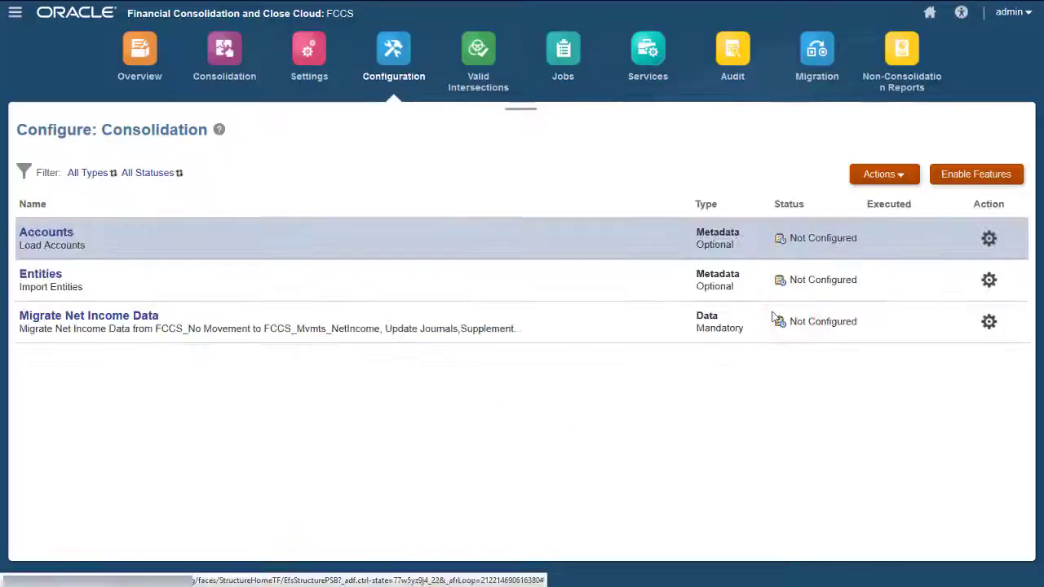
# - Sign out of the application and confirm ending the session
pyautogui.click(1015, 18)
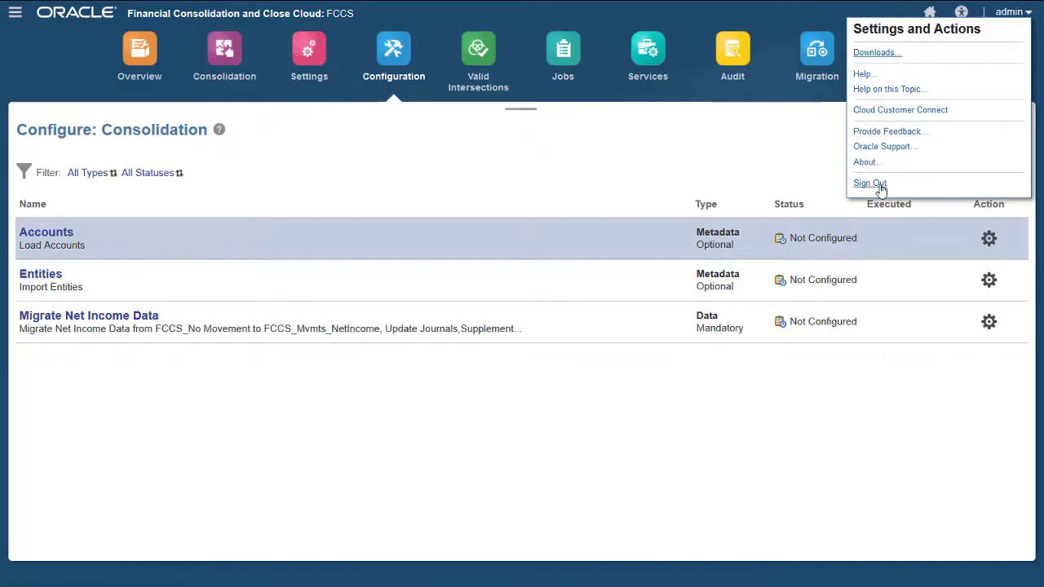
pyautogui.click(869, 184)
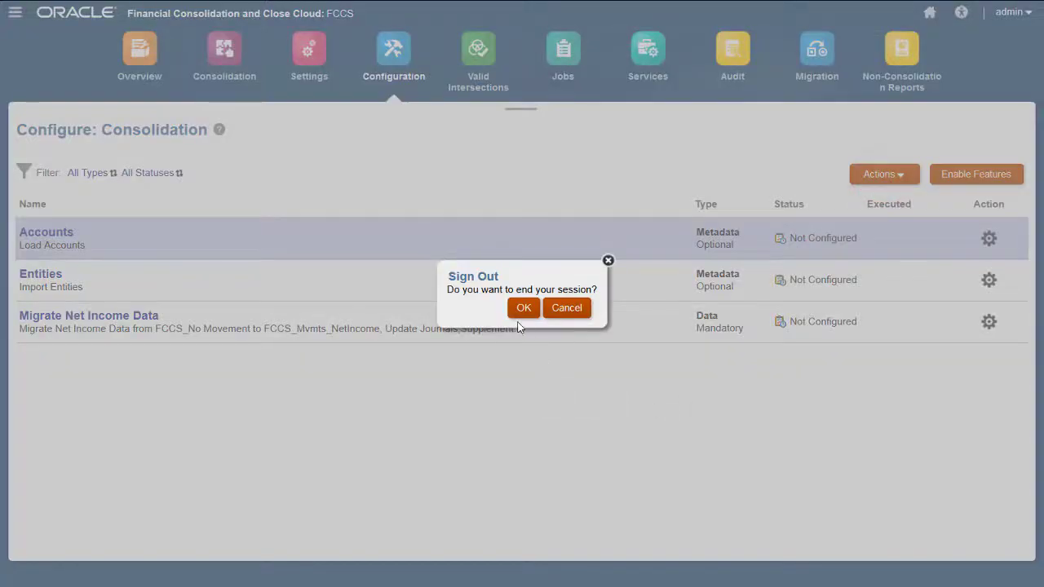
pyautogui.click(523, 306)
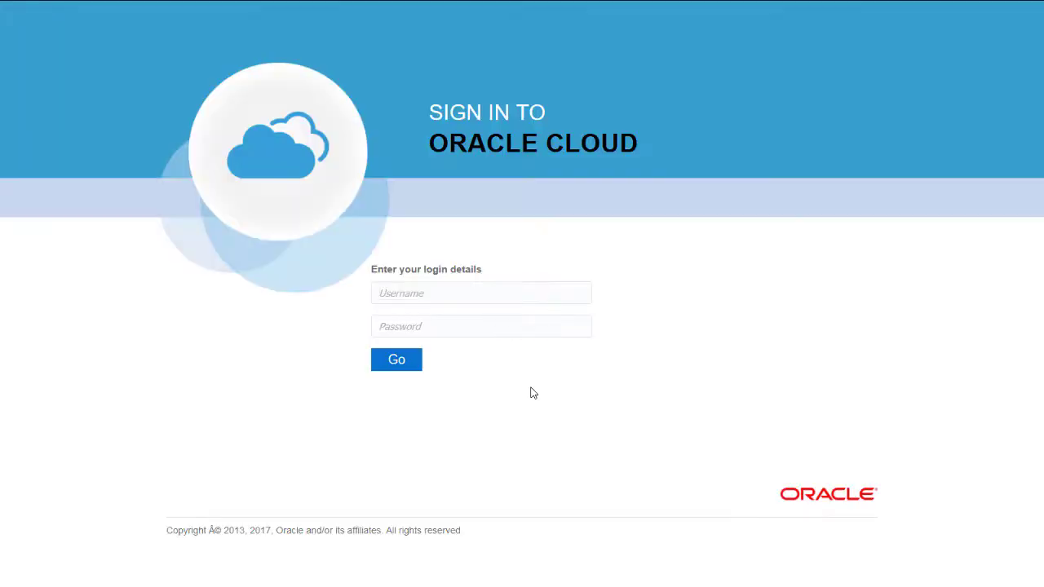
# - Sign back in on the Oracle Cloud page with the administrator username and password
pyautogui.click(398, 295)
pyautogui.write('admin')
pyautogui.press('Tab')
pyautogui.write('********')
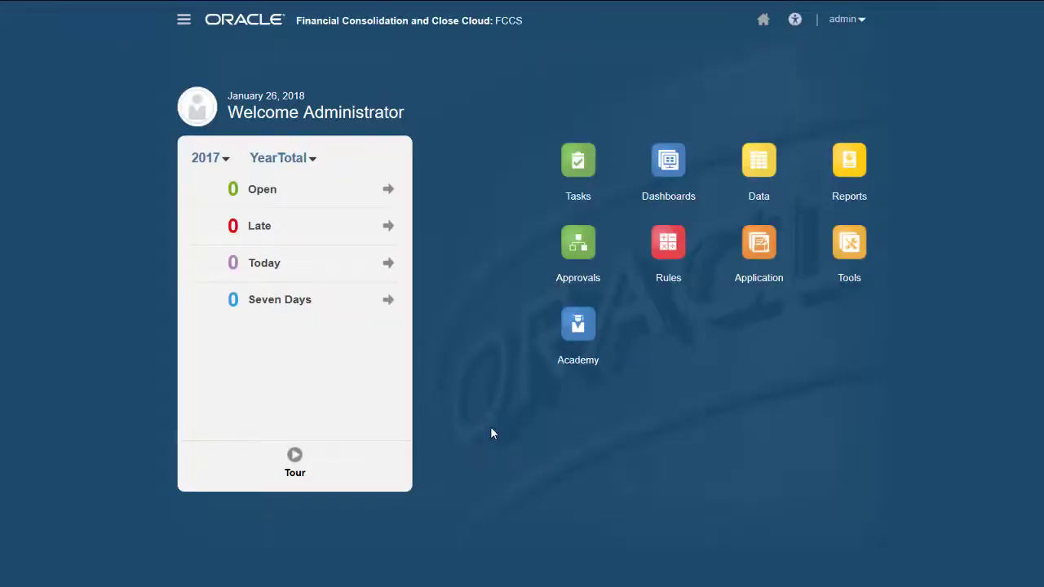
# - Open Consolidation: Manage Ownership to view Total Geography entities at 100% ownership
pyautogui.click(759, 242)
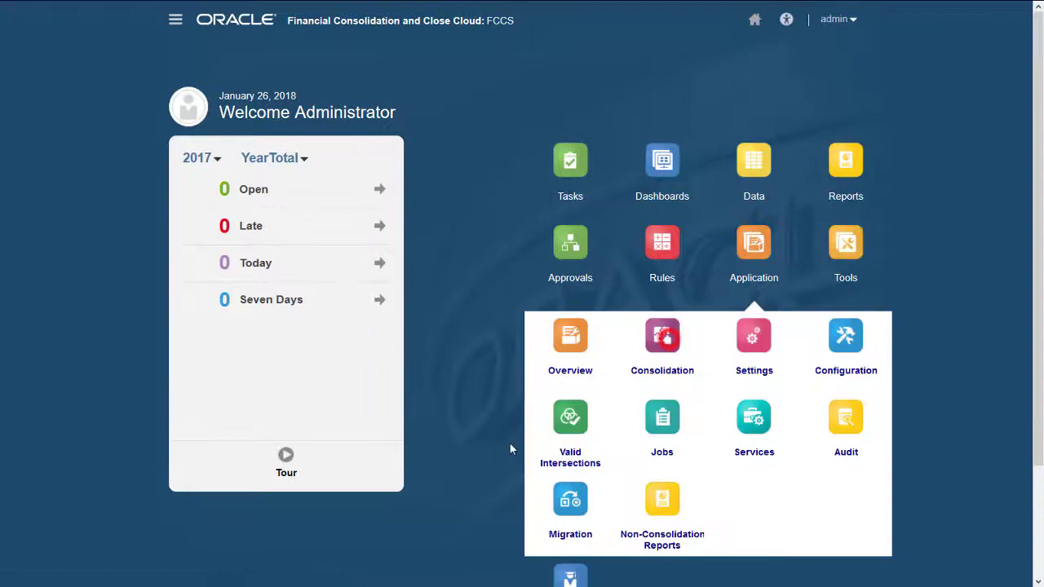
pyautogui.click(662, 336)
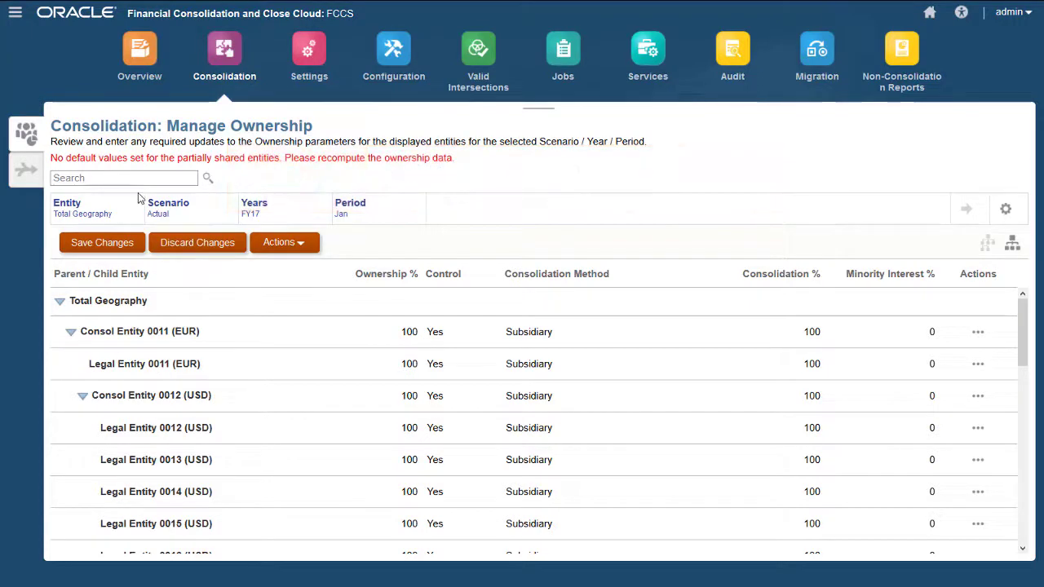
# - Set 'Enable Use of the Application for' to All users in Application Settings, save, and go home
pyautogui.click(15, 15)
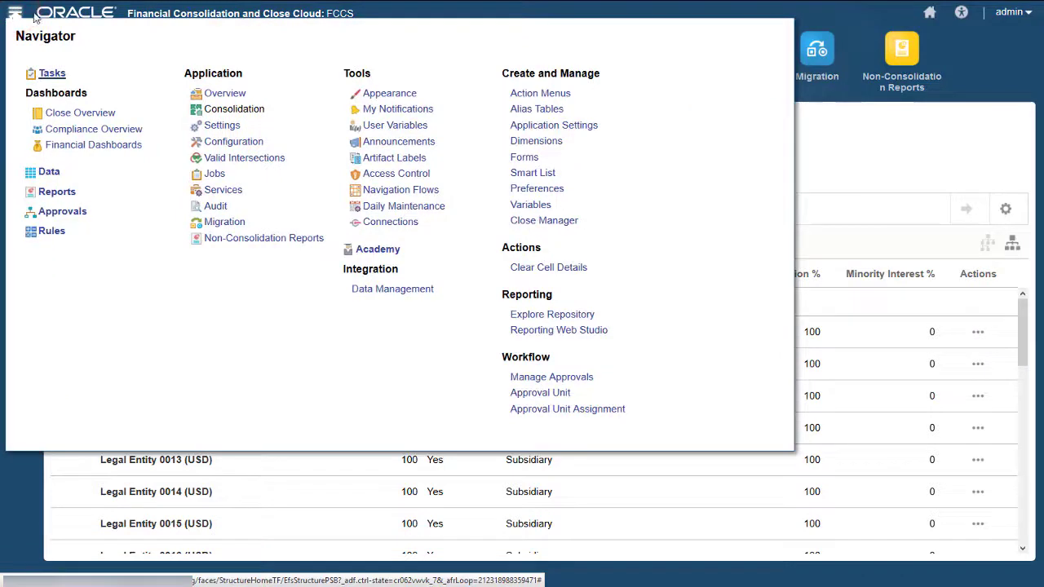
pyautogui.click(526, 130)
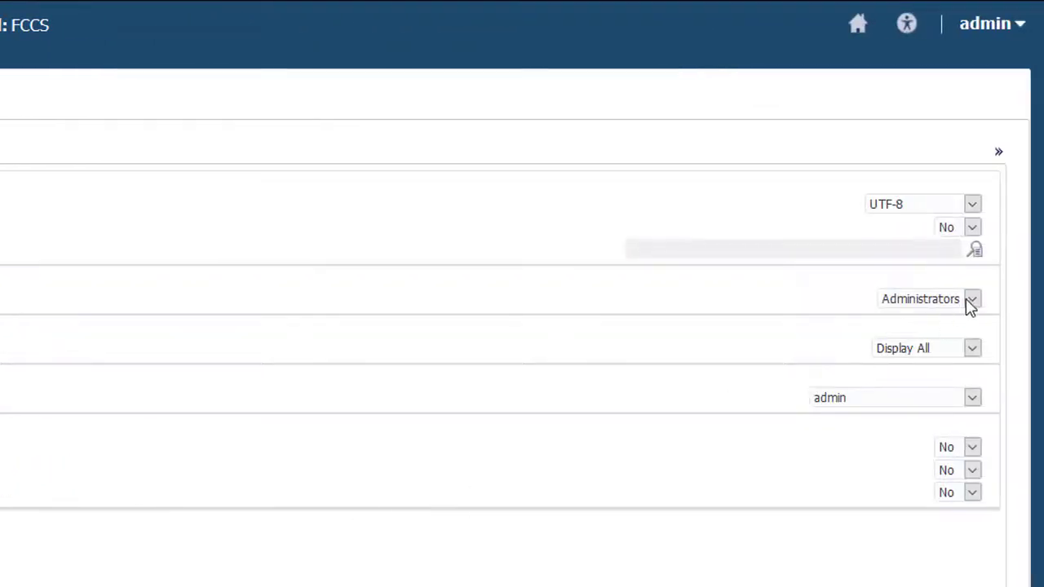
pyautogui.click(971, 300)
pyautogui.click(902, 317)
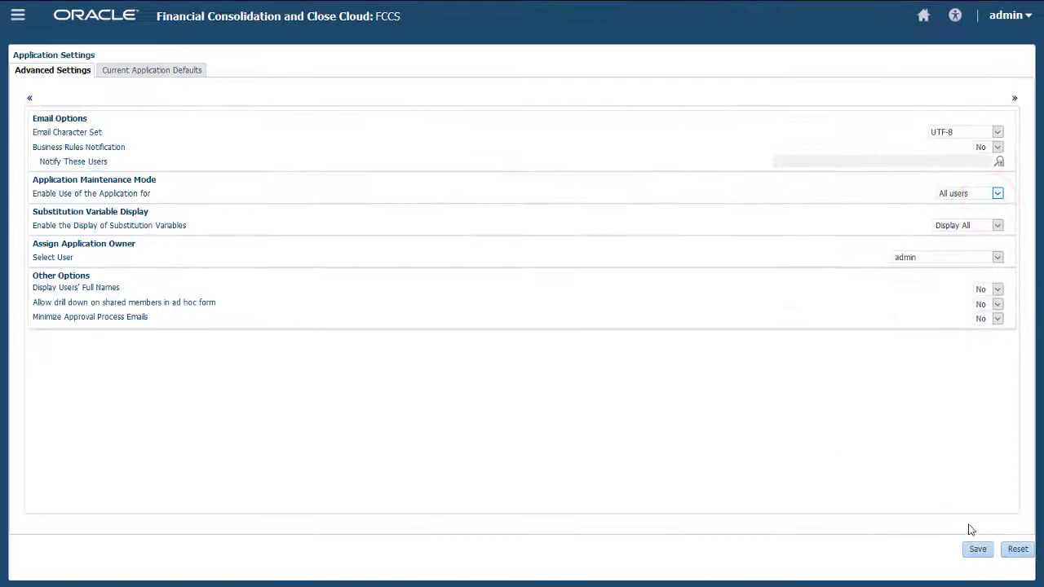
pyautogui.click(975, 567)
pyautogui.click(571, 168)
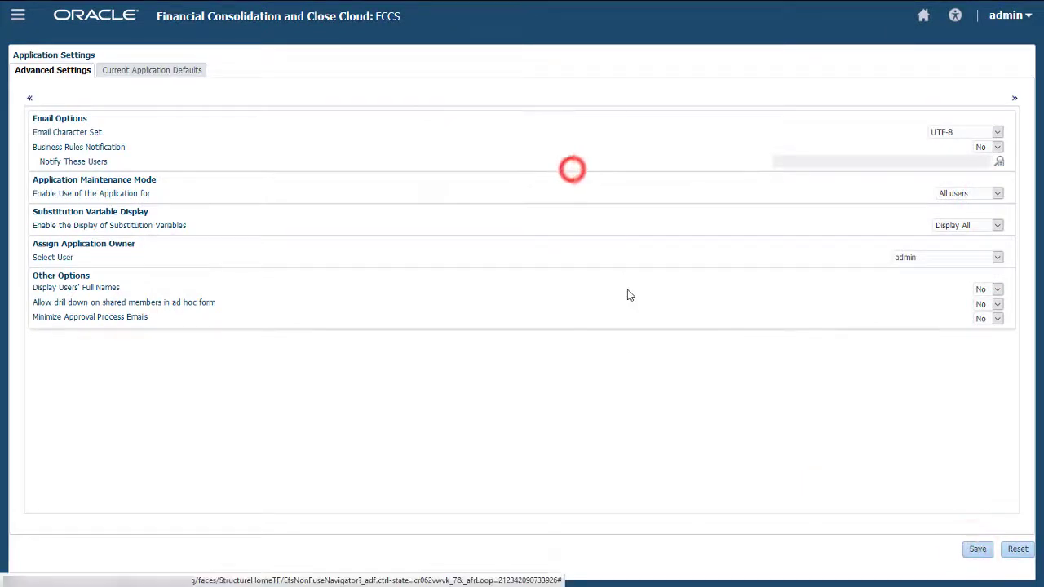
pyautogui.click(923, 15)
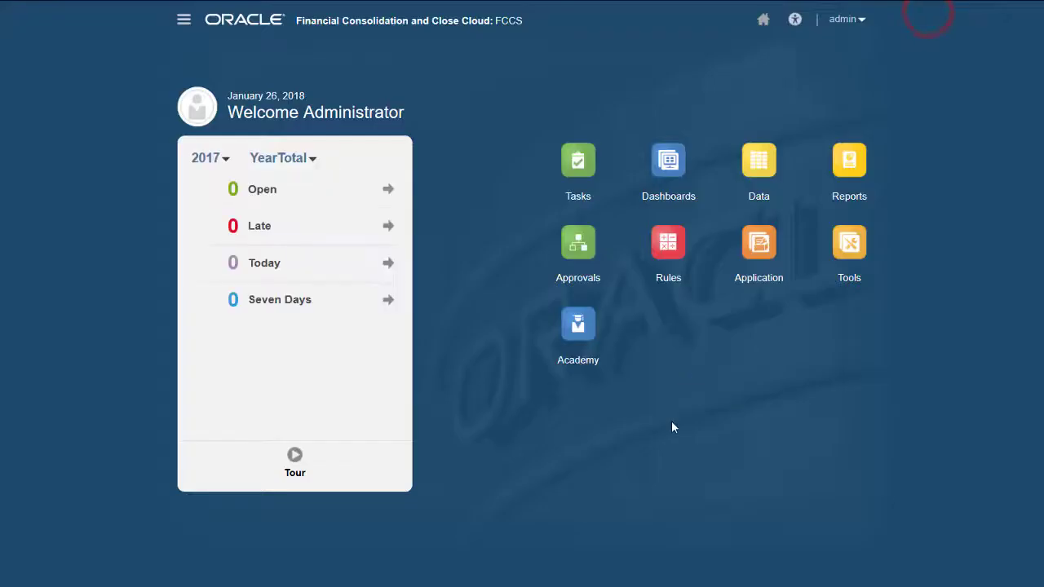
# - Open the Application Overview and show the Dimensions tab for the Consol cube
pyautogui.click(758, 243)
pyautogui.click(574, 338)
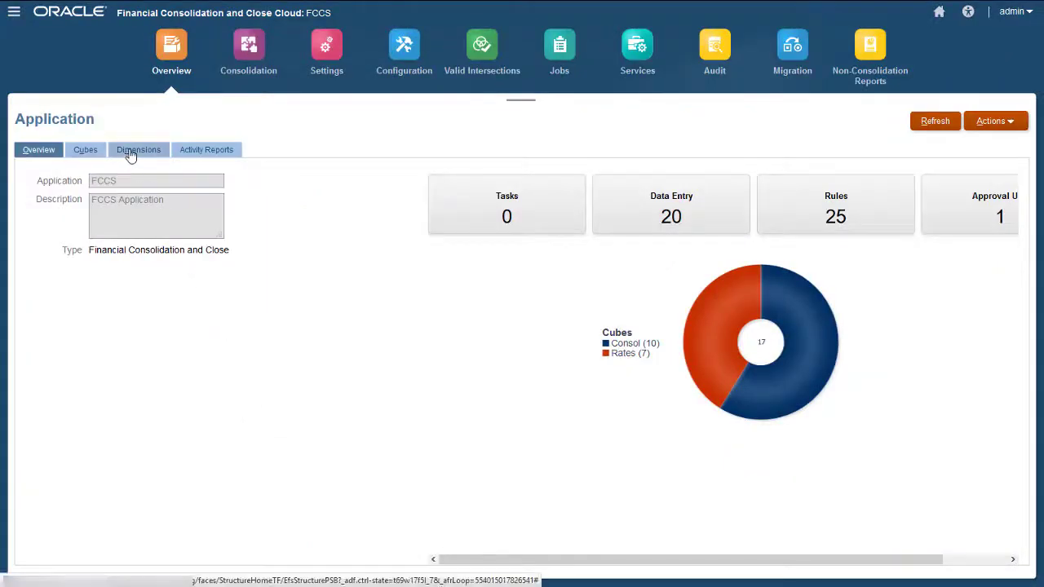
pyautogui.click(130, 155)
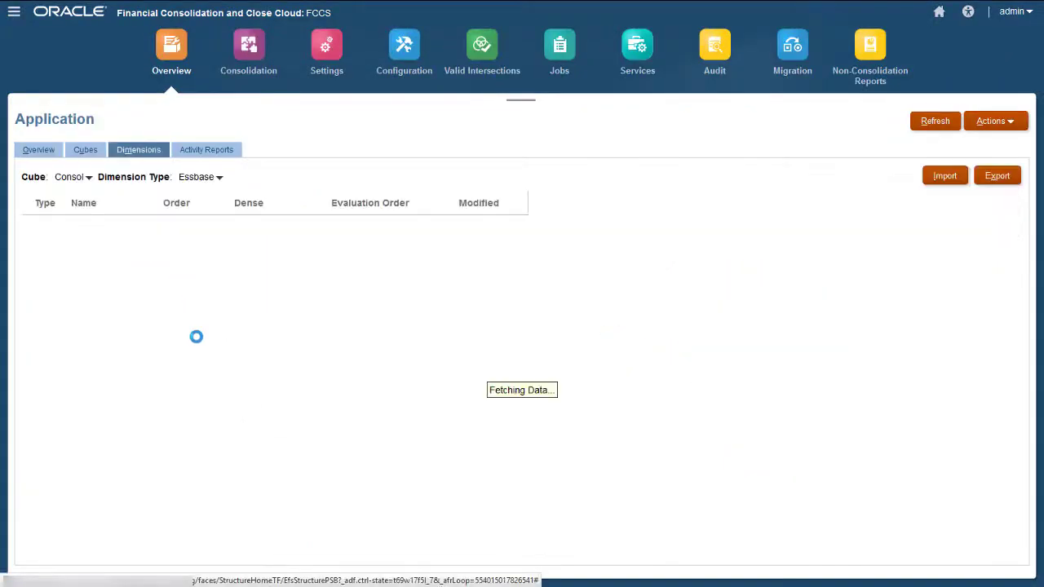